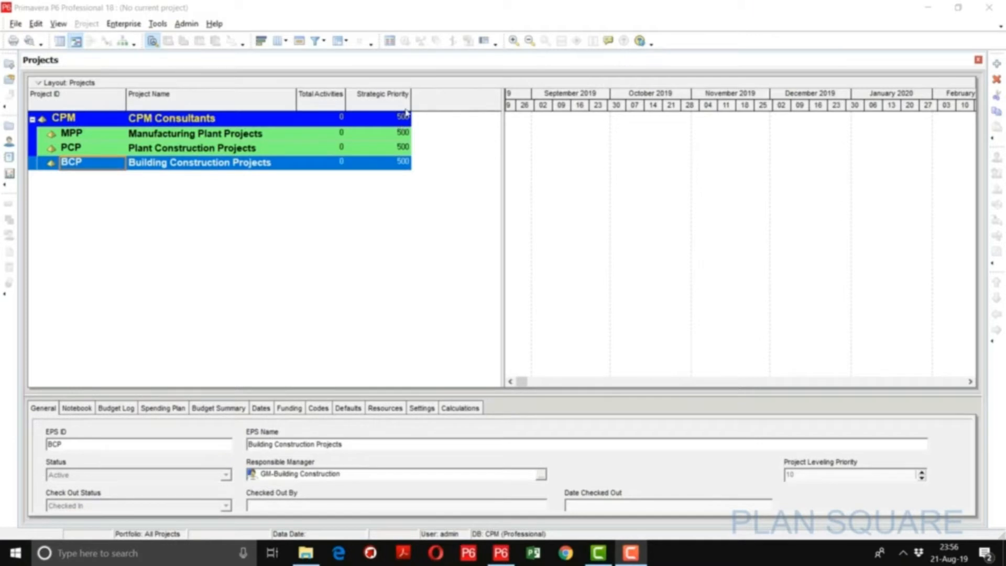
- Add a global calendar copied from the 7-Day Workweek calendar and name it HO-Calendar
left_click(116, 26)
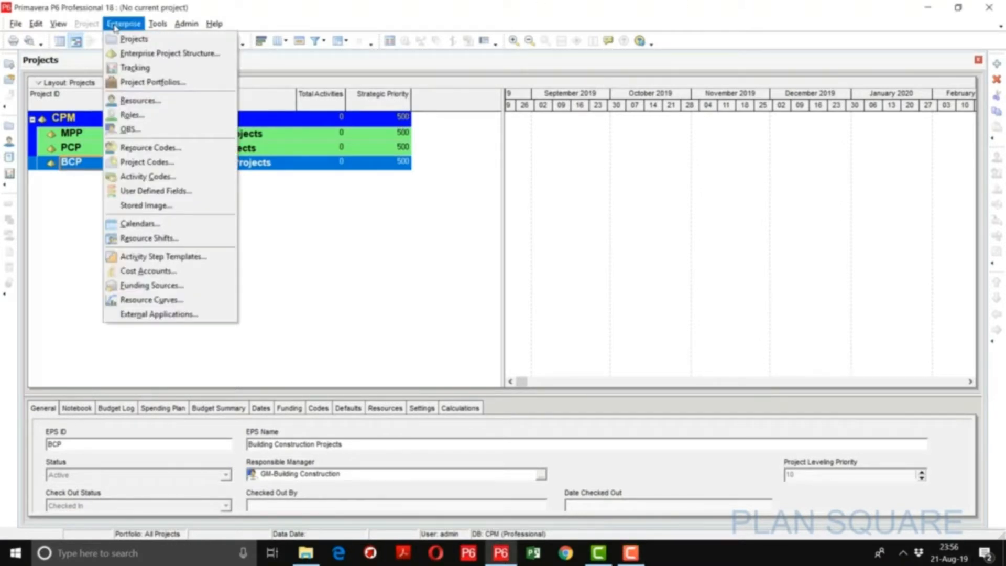
left_click(140, 224)
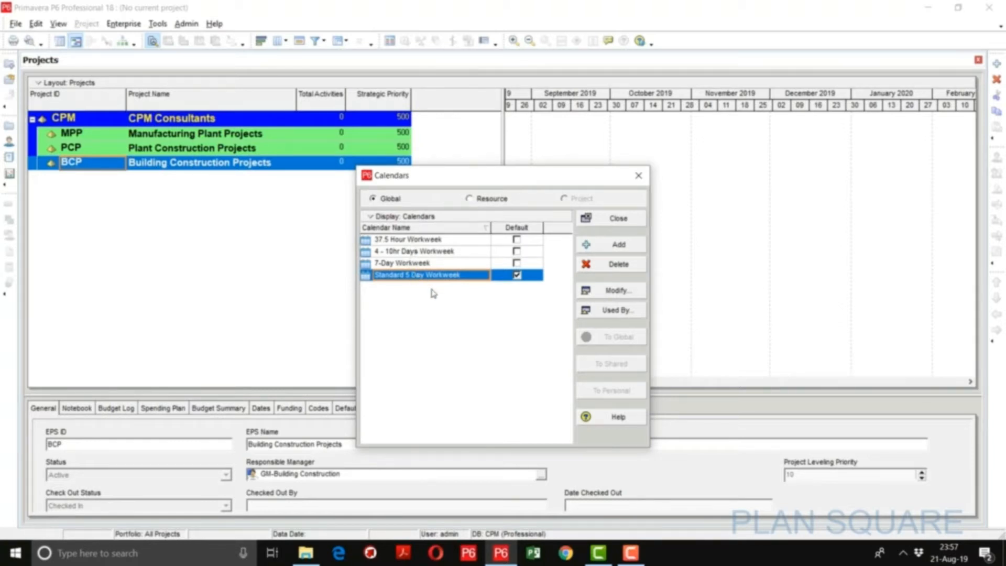
left_click(603, 245)
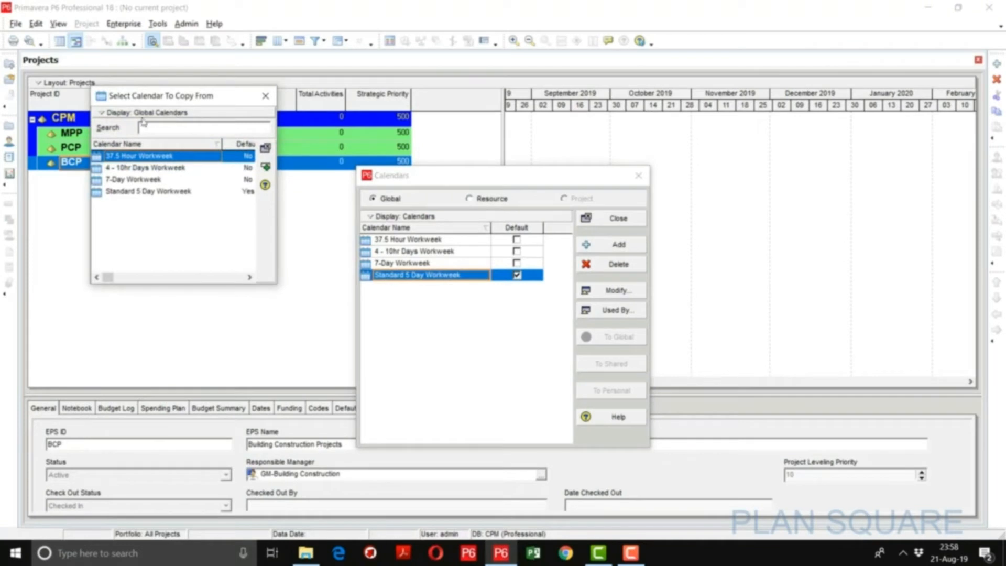
double_click(147, 181)
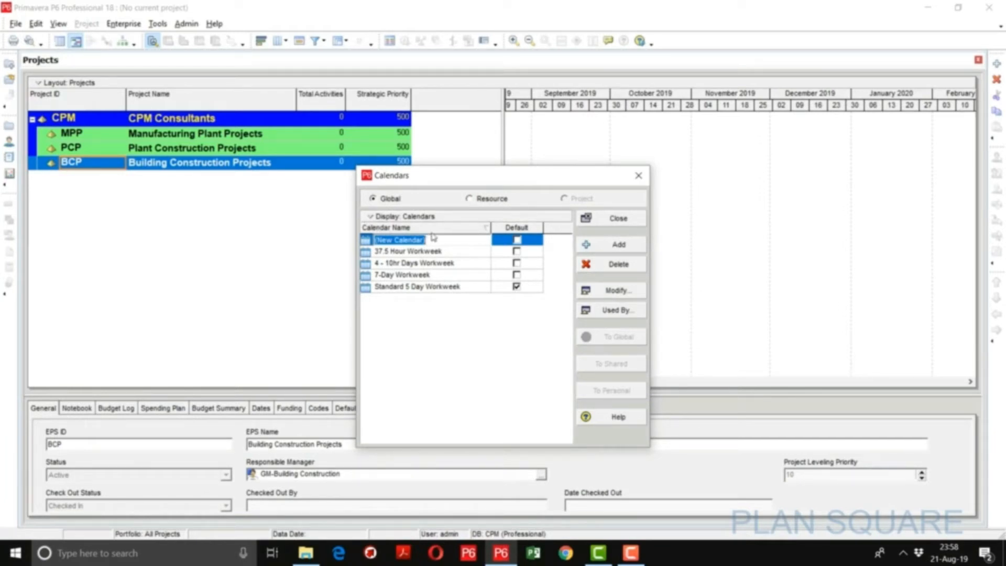
type("HO")
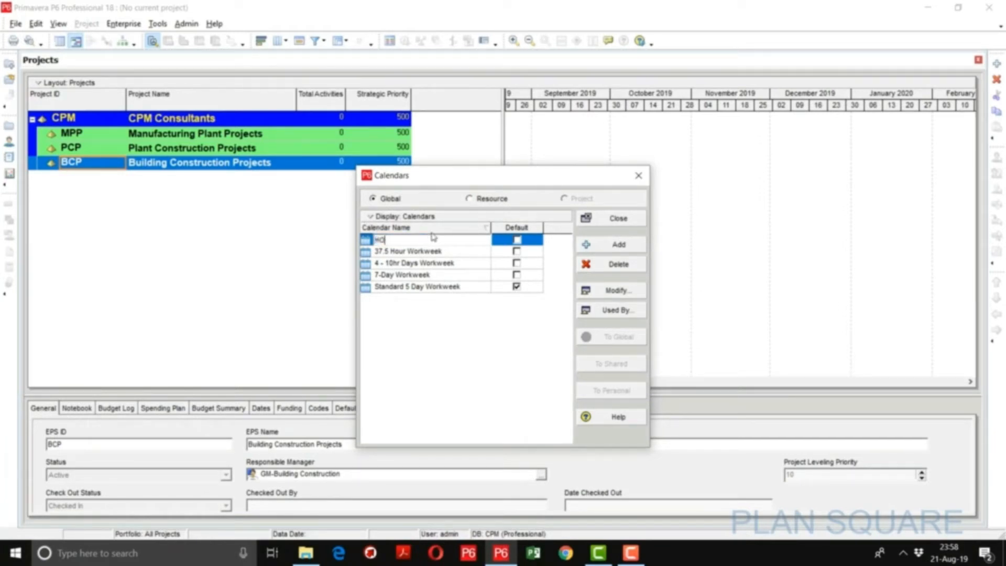
type("-Calendar")
left_click(434, 253)
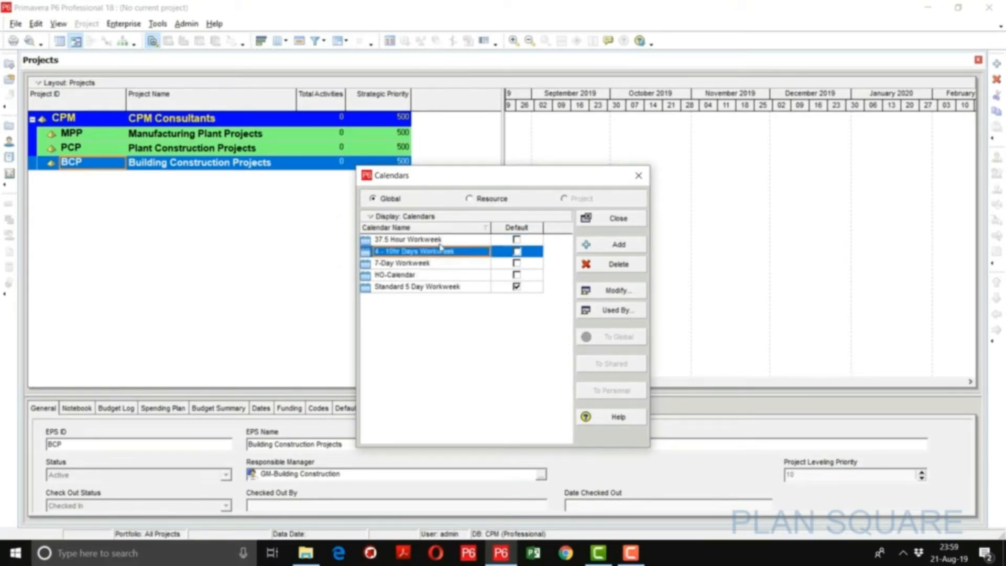
- Set HO-Calendar's hours per time period to 40 per week, 170 per month and 2000 per year
left_click(443, 278)
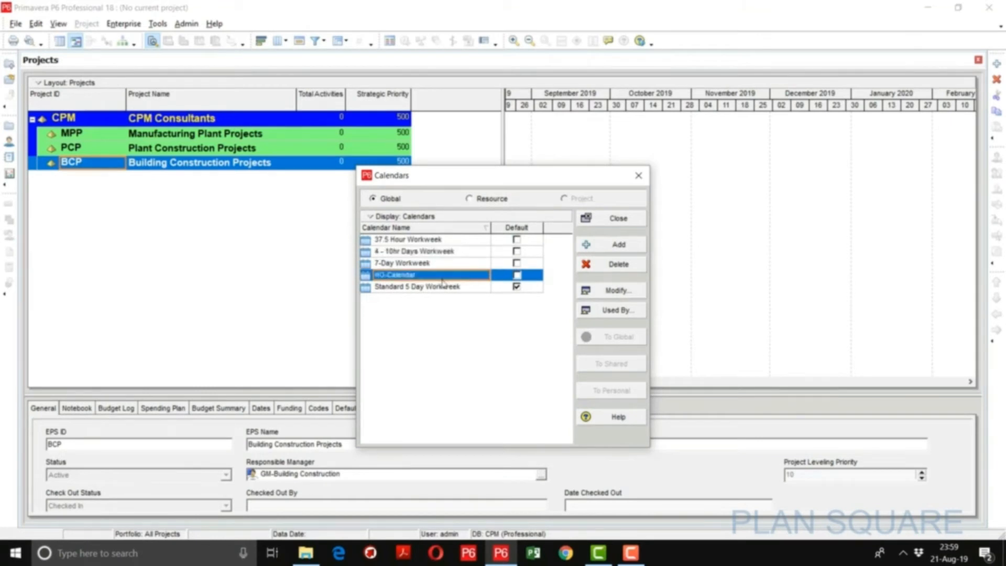
left_click(625, 292)
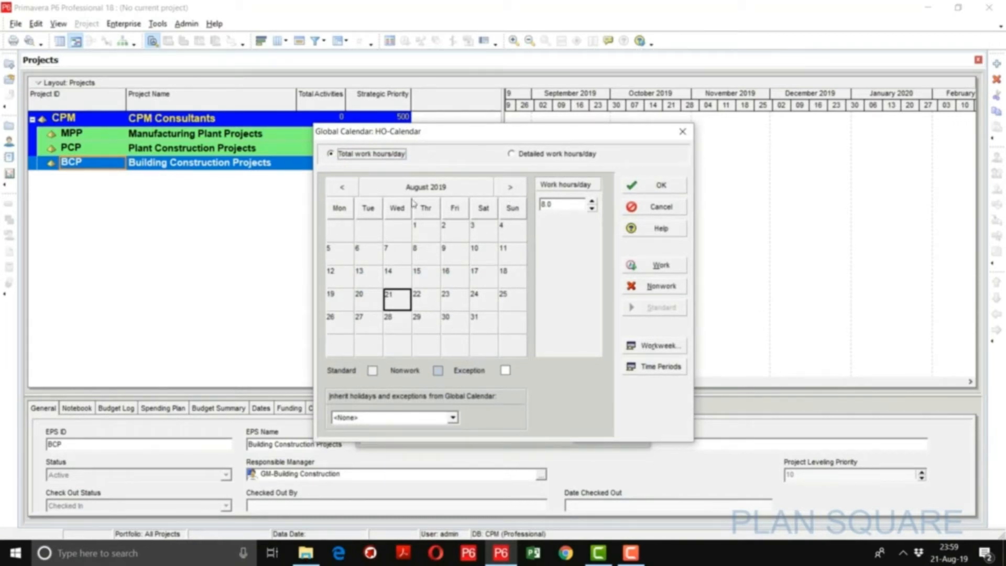
left_click(645, 369)
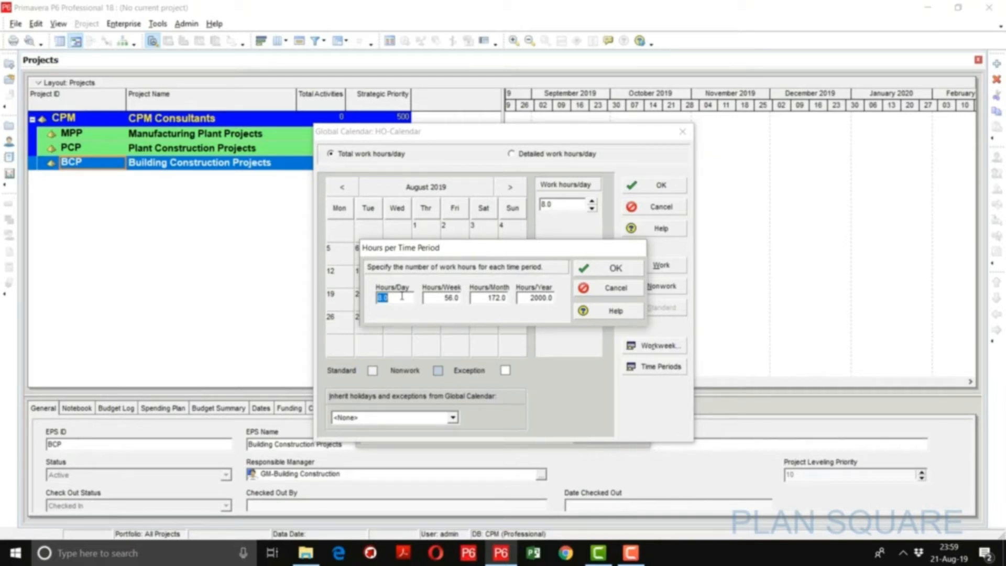
double_click(431, 297)
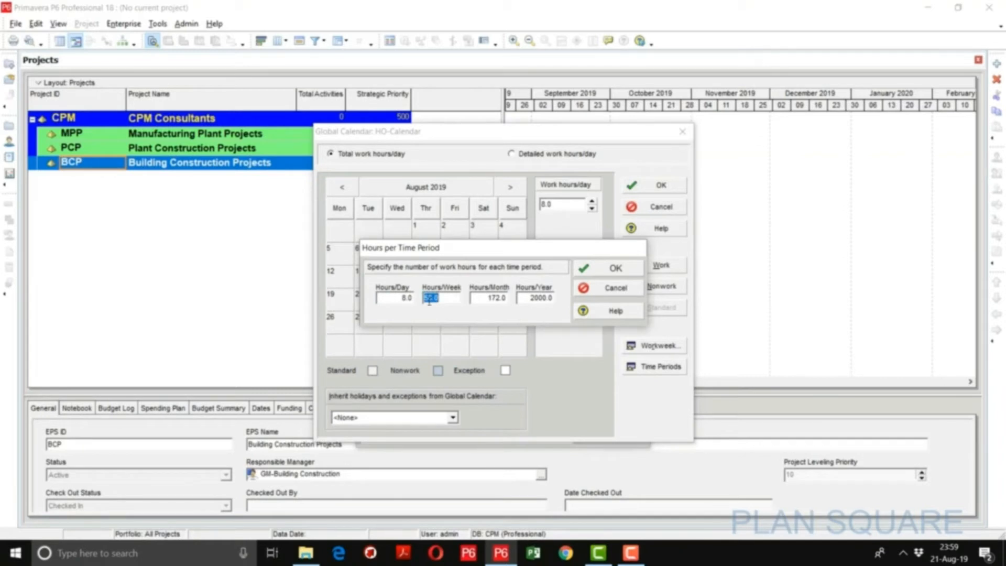
type("40")
key("Tab")
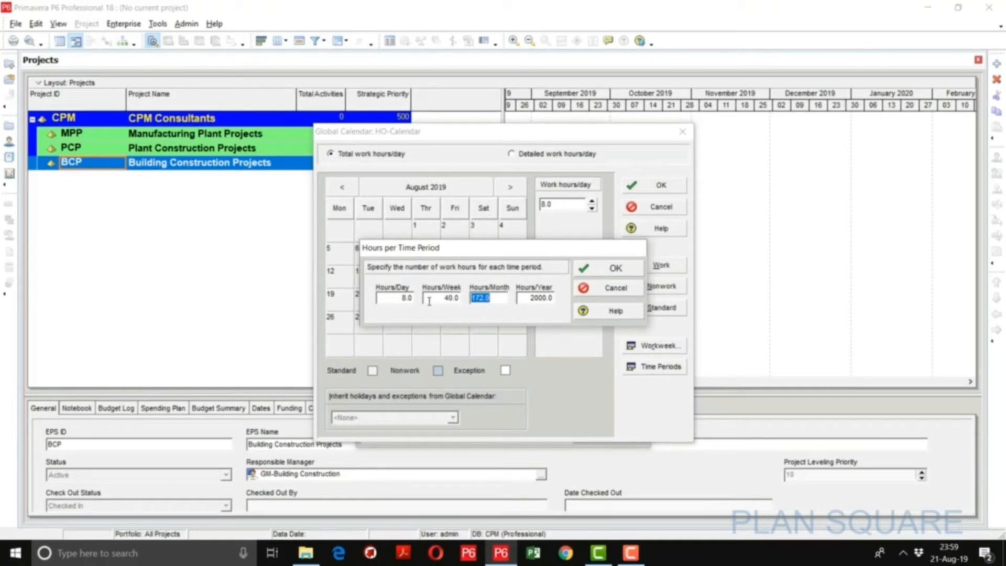
type("170")
key("Tab")
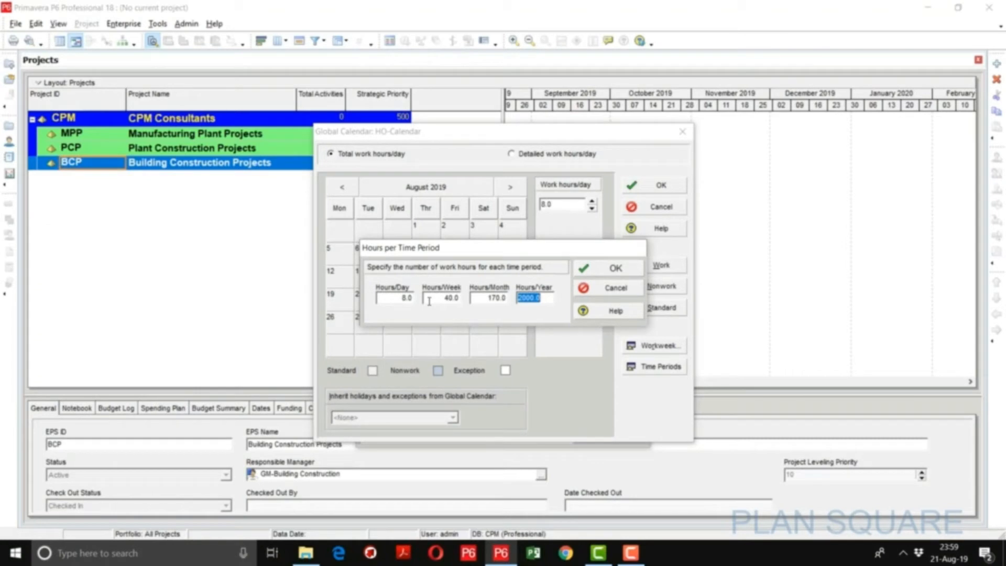
type("2000")
left_click(597, 272)
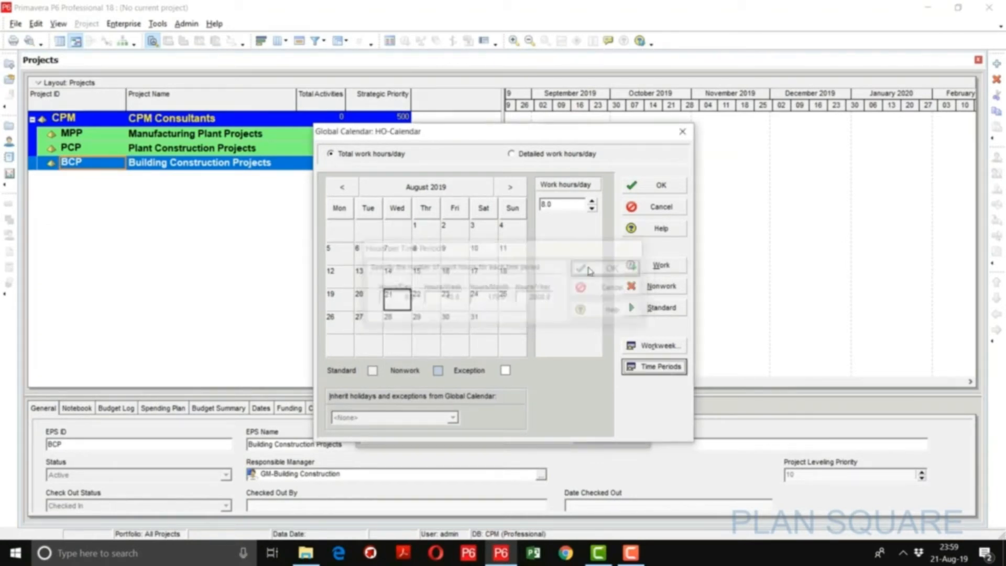
- Set HO-Calendar's standard weekly work hours to 0 for Saturday and Sunday
left_click(655, 346)
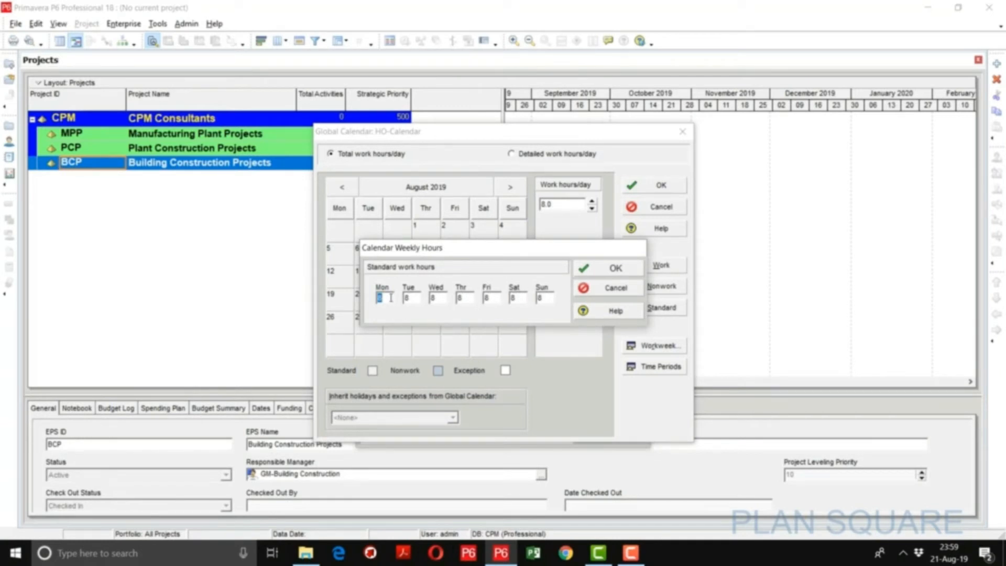
double_click(516, 298)
type("0")
key("Tab")
type("0")
left_click(604, 273)
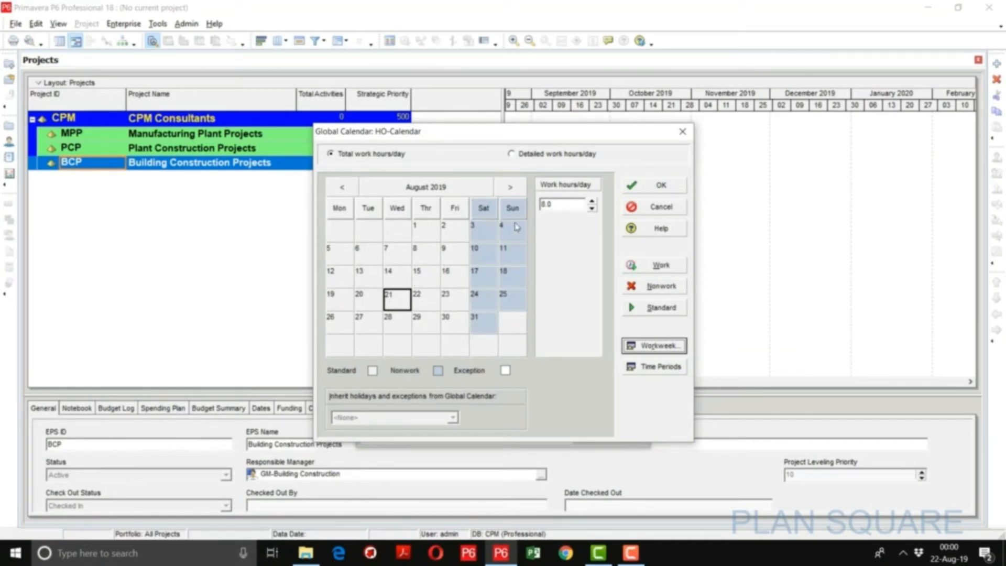
- Mark 23 December 2019 as a nonwork day in HO-Calendar
left_click(510, 187)
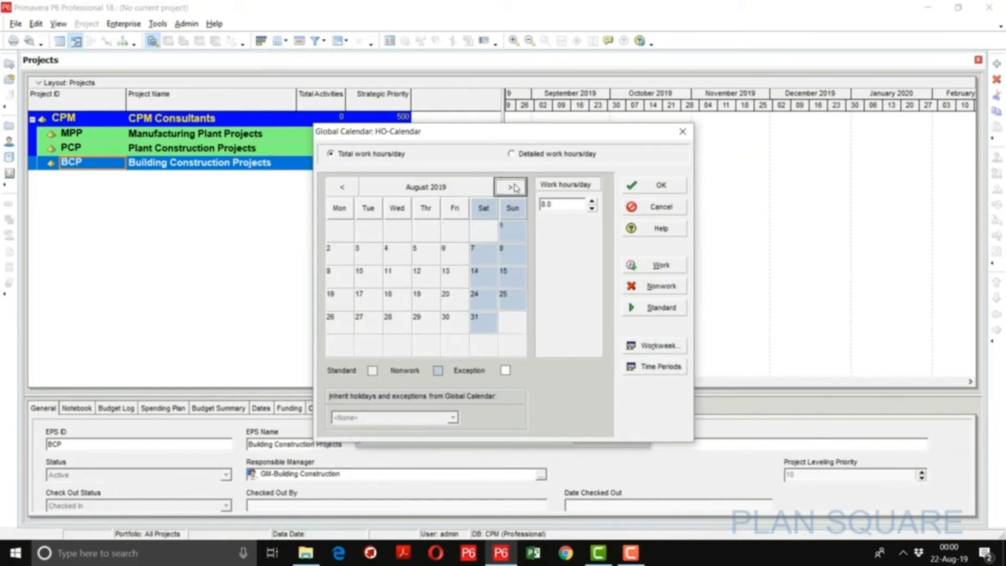
left_click(510, 187)
left_click(511, 187)
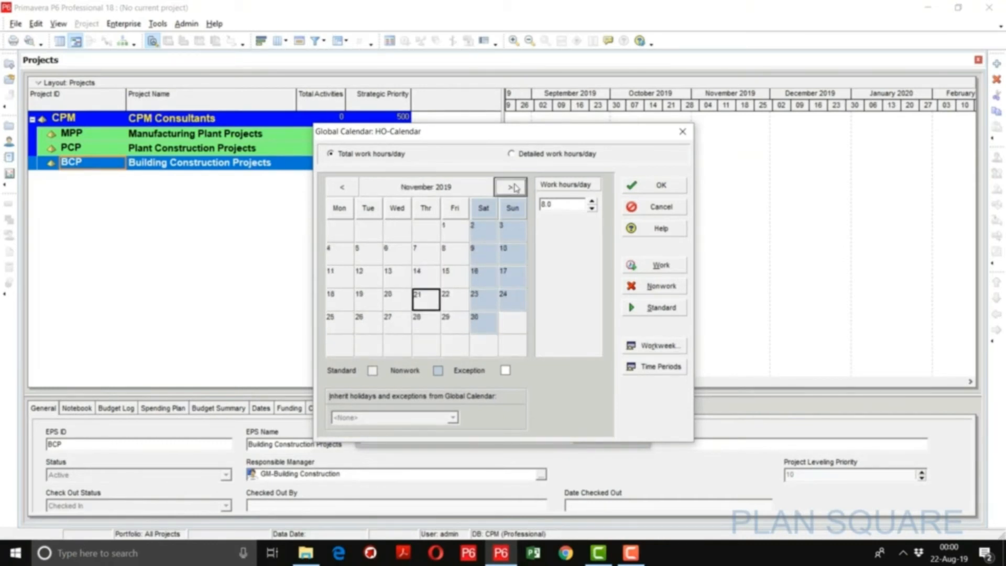
left_click(515, 189)
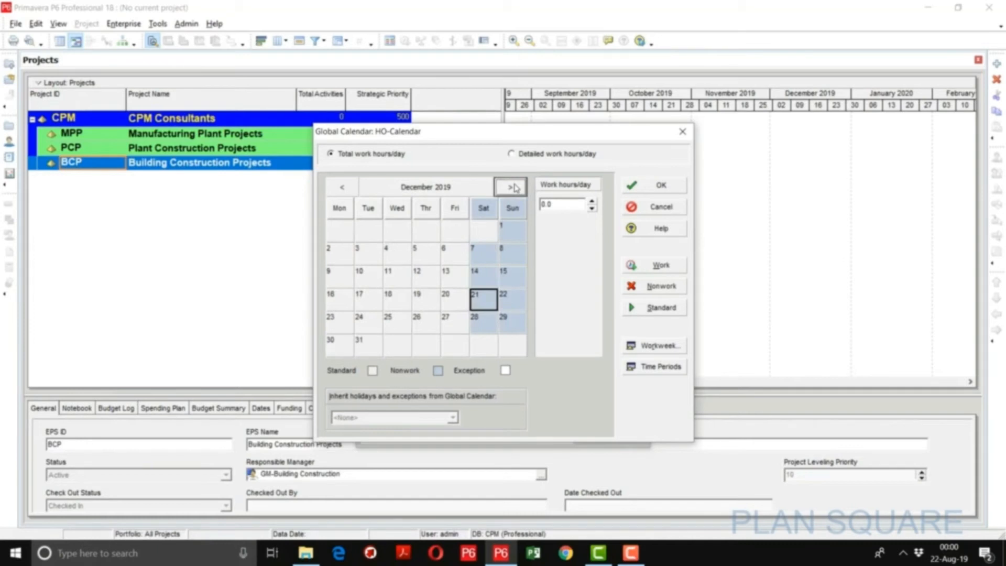
left_click(343, 326)
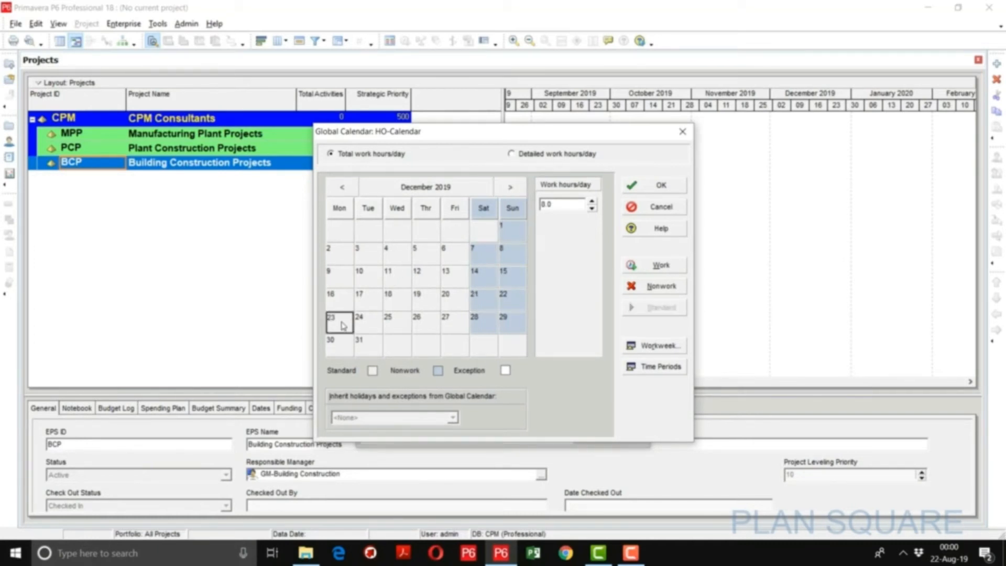
key("Right")
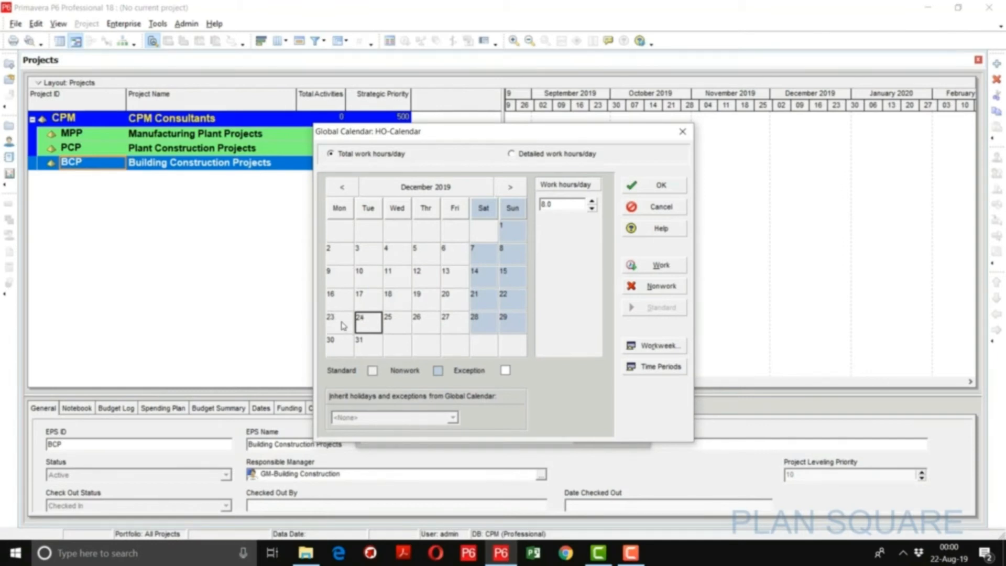
left_click(344, 326)
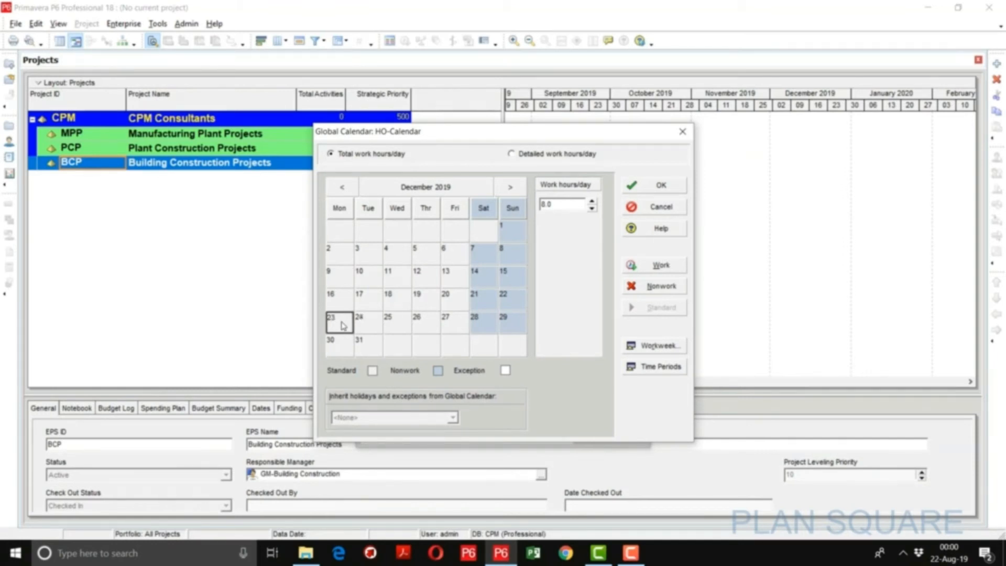
left_click(663, 289)
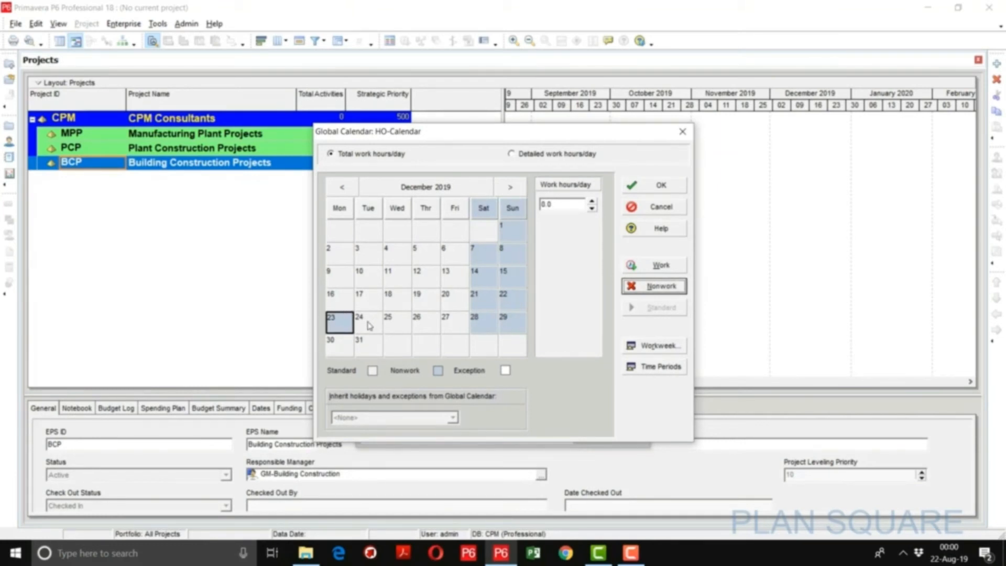
- Mark 24 to 27, 30 and 31 December 2019 as nonwork days and save HO-Calendar
double_click(369, 322)
double_click(399, 322)
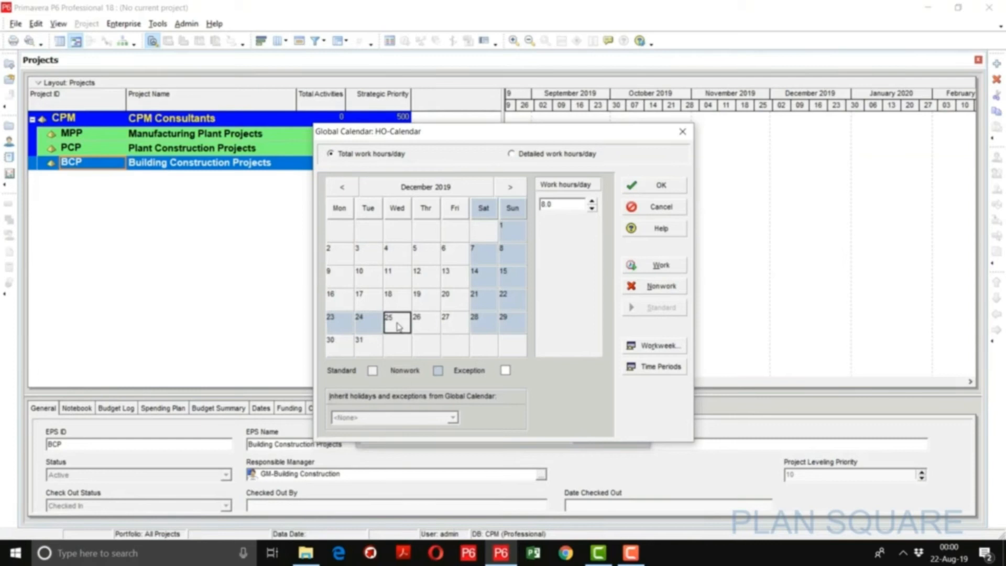
left_click(433, 322)
double_click(434, 324)
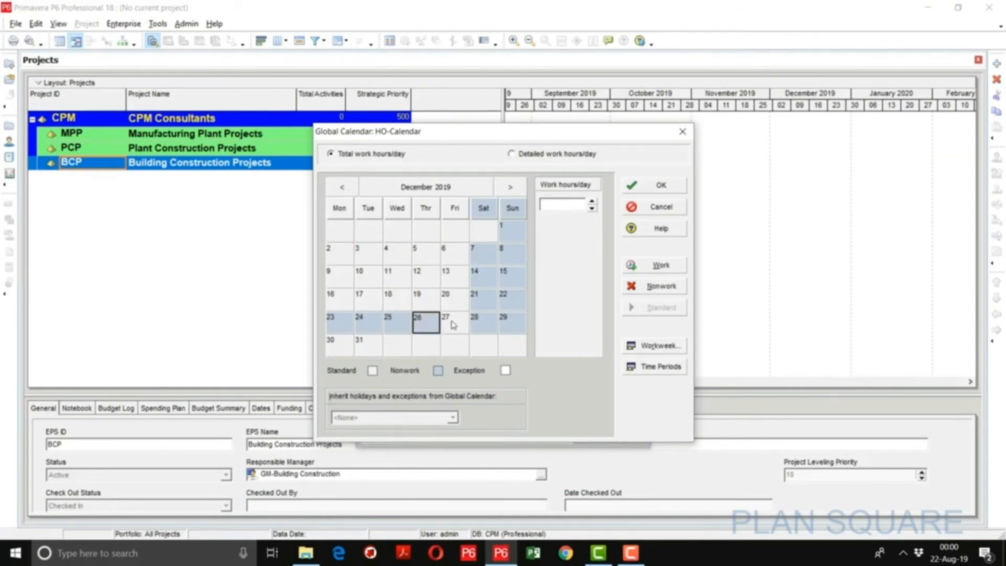
left_click(452, 325)
left_click(338, 347)
double_click(338, 347)
left_click(370, 349)
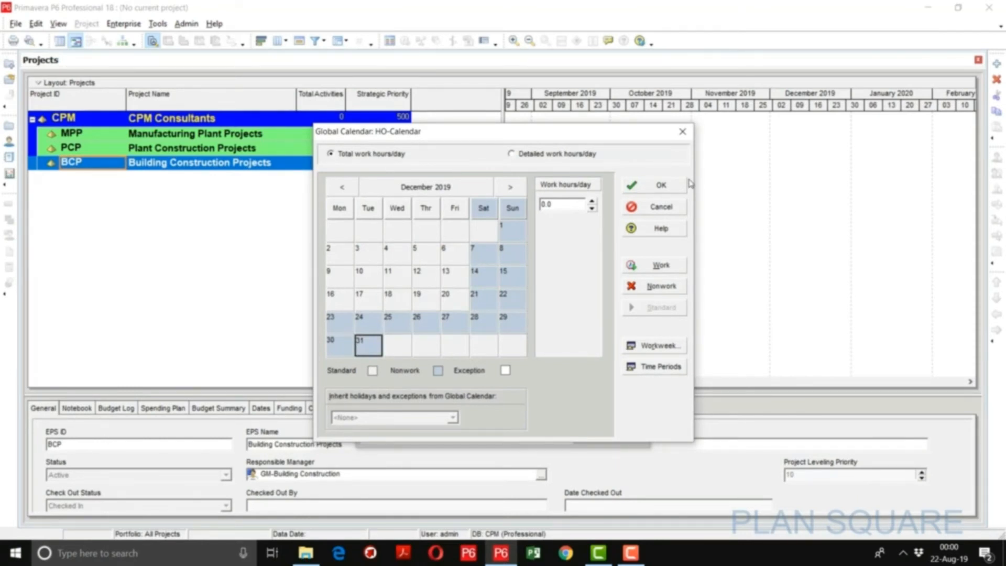
left_click(661, 186)
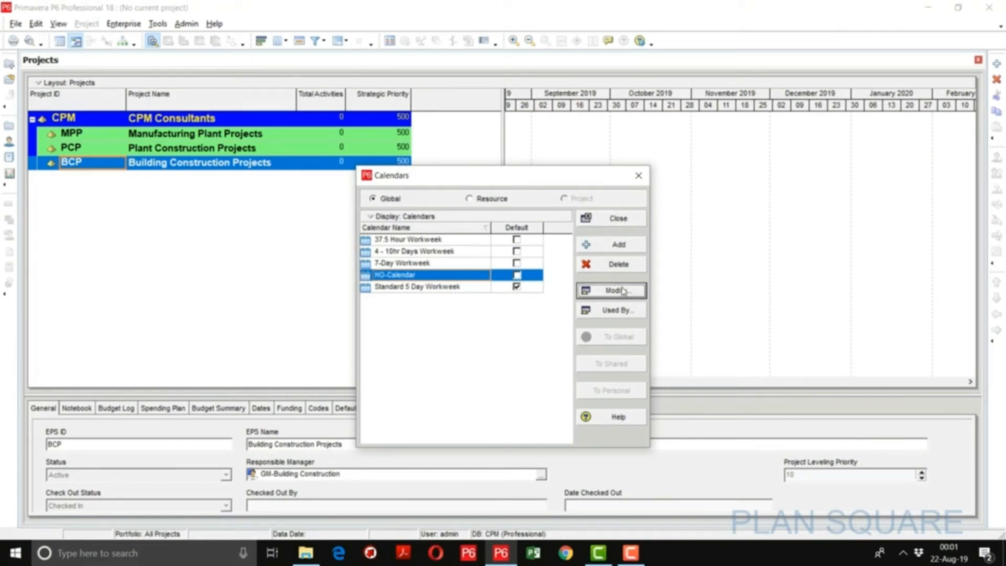
- Add another global calendar copied from the 7-Day Workweek calendar and name it Site Calendar
left_click(612, 245)
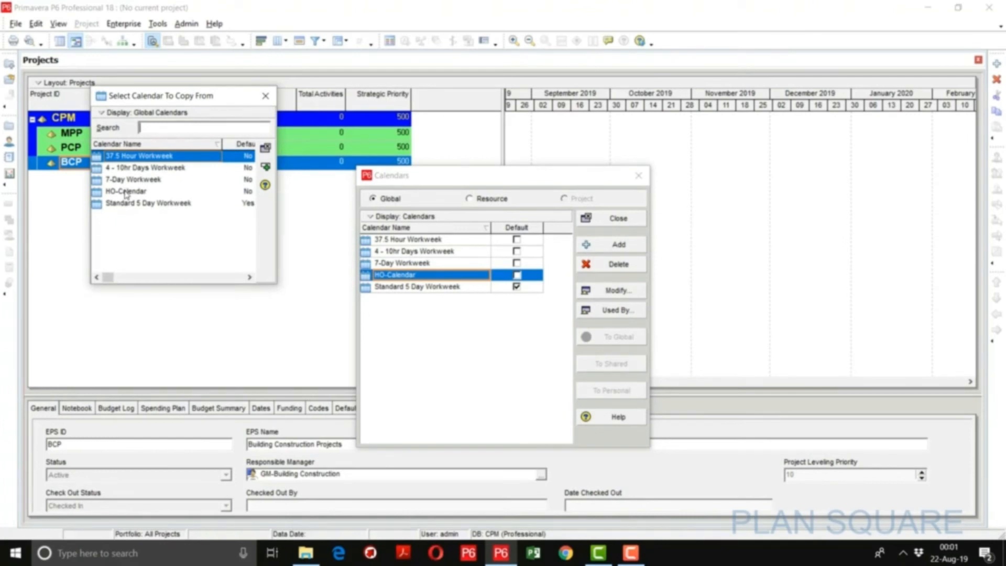
double_click(134, 180)
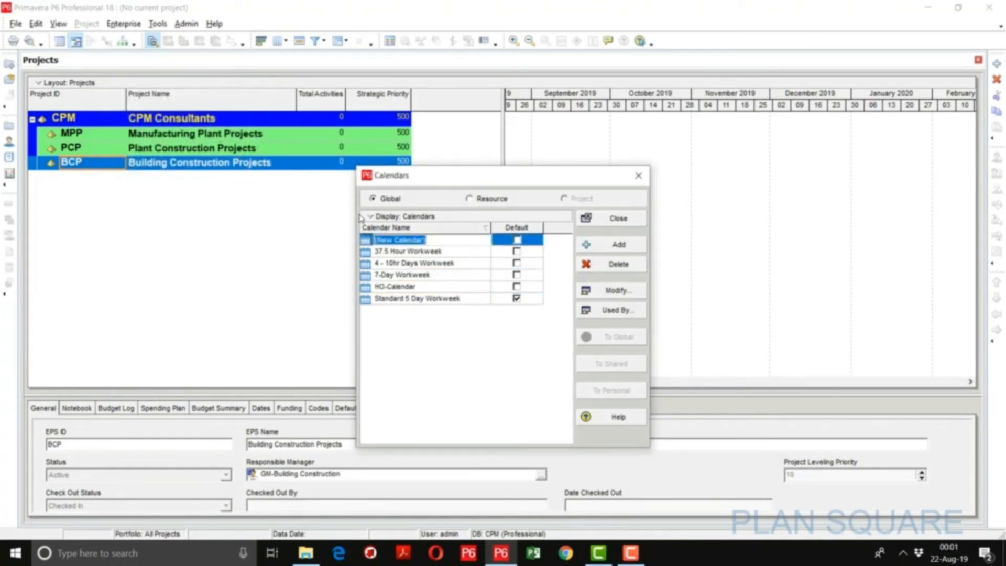
type("Site Ca")
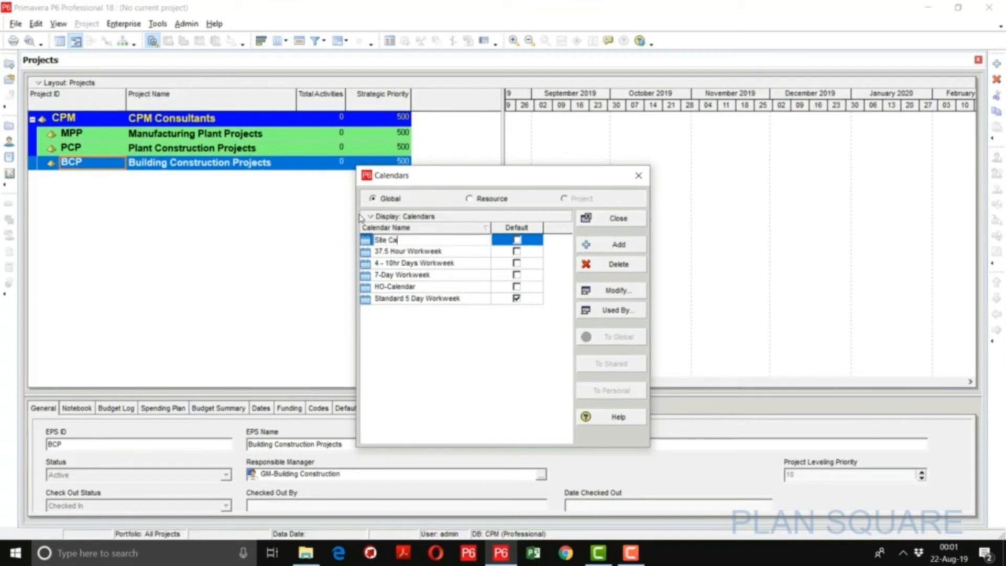
type("lendar")
key("Return")
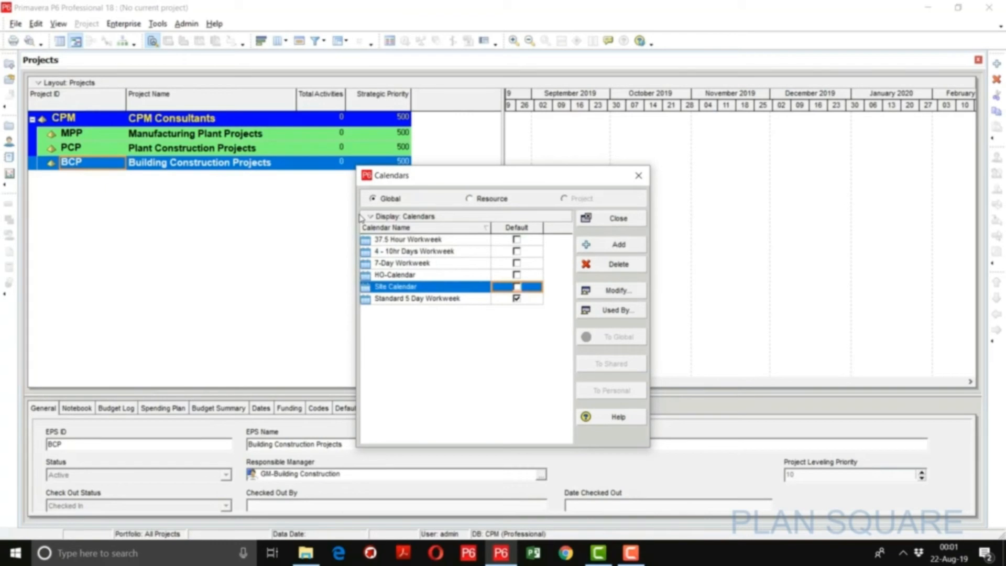
- Set Site Calendar's hours per time period to 10 per day, 60 per week, 260 per month and 3120 per year
left_click(602, 291)
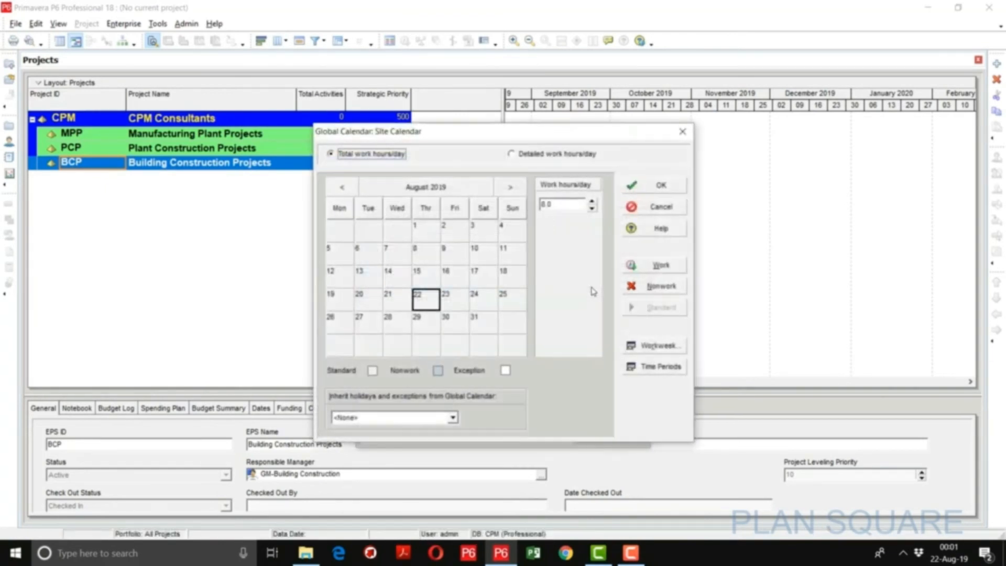
left_click(661, 367)
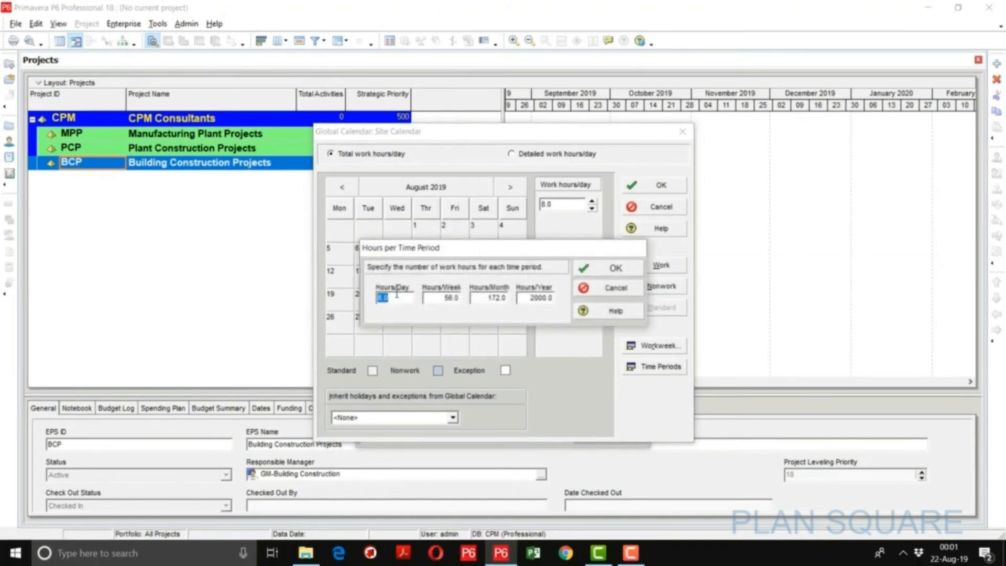
left_click_drag(396, 295, 370, 294)
type("10")
key("Tab")
type("60")
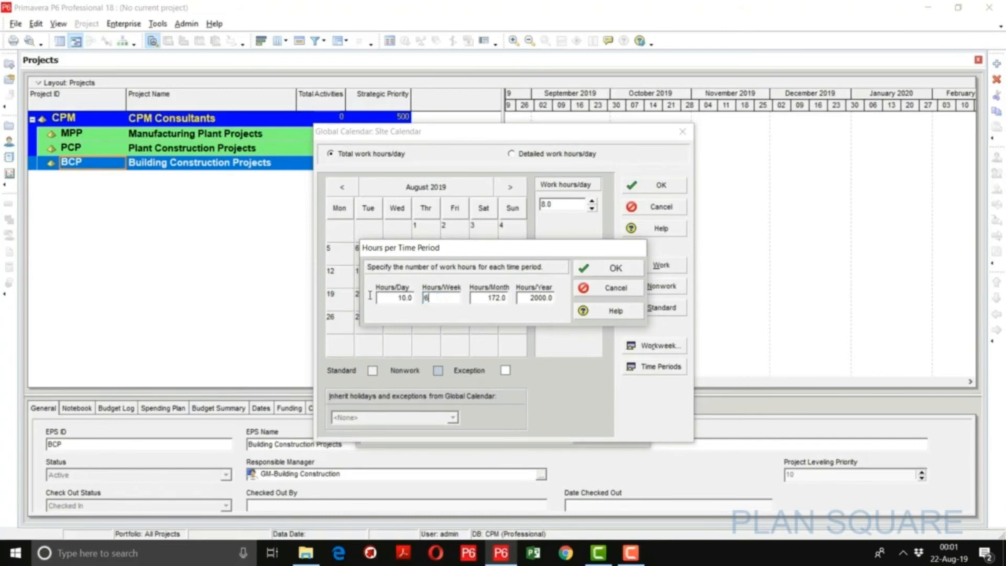
key("Tab")
type("260")
key("Tab")
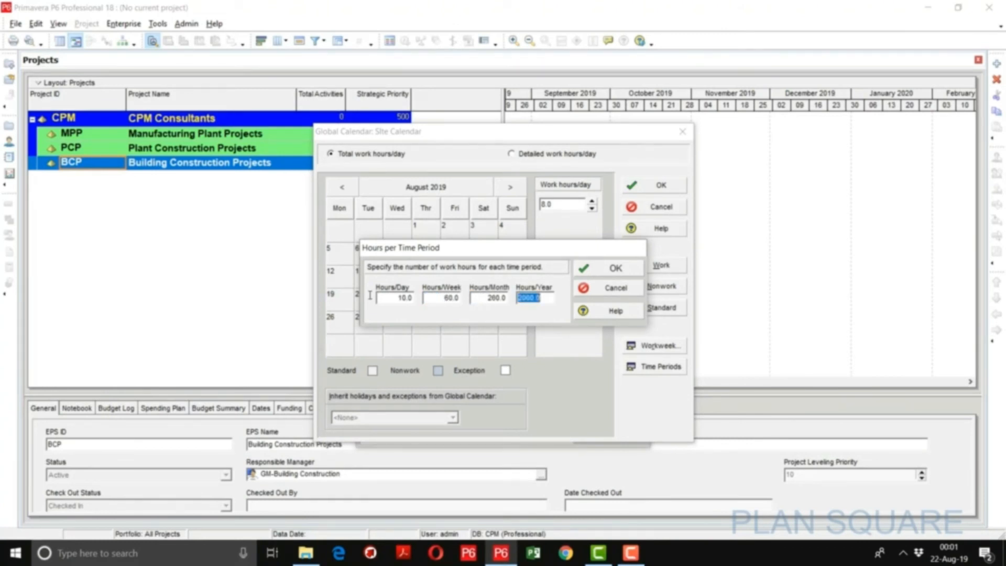
type("3120")
key("Return")
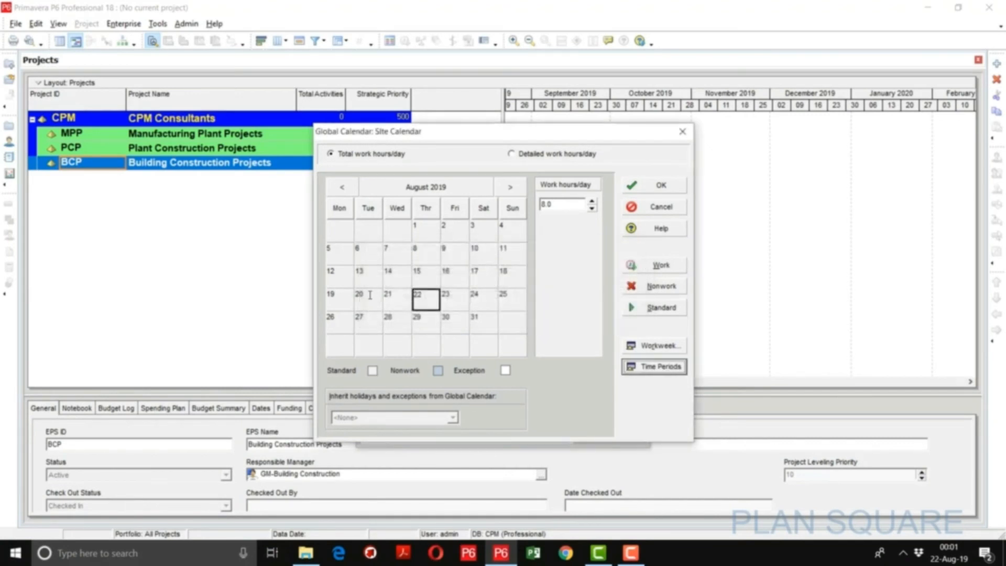
- Set Site Calendar's standard weekly work hours to 10 for Monday through Saturday and 0 for Sunday
left_click(634, 345)
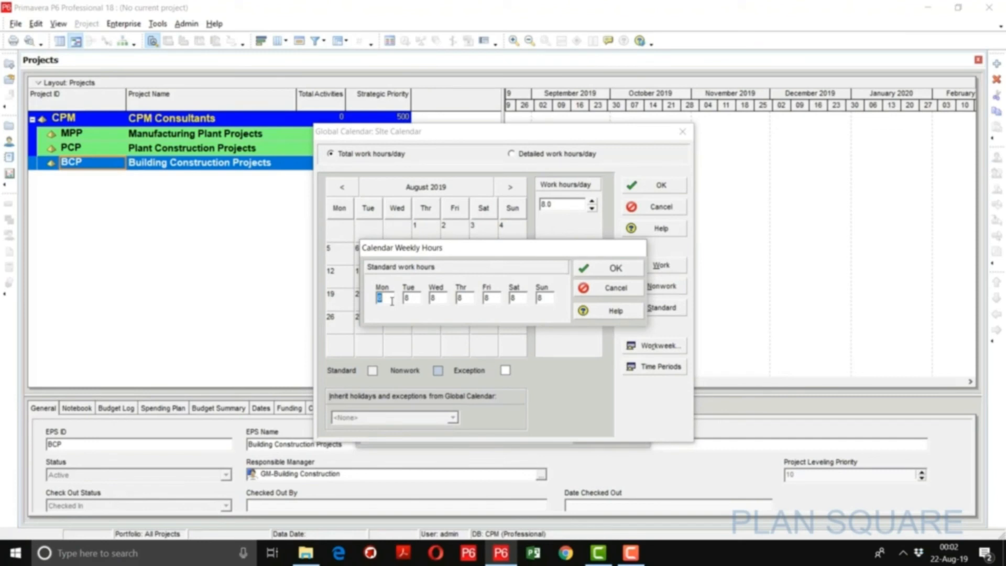
type("10")
key("Tab")
type("10")
key("Tab")
type("10")
key("Tab")
type("10")
key("Tab")
type("10")
key("Tab")
type("10")
key("Tab")
type("0")
left_click(599, 269)
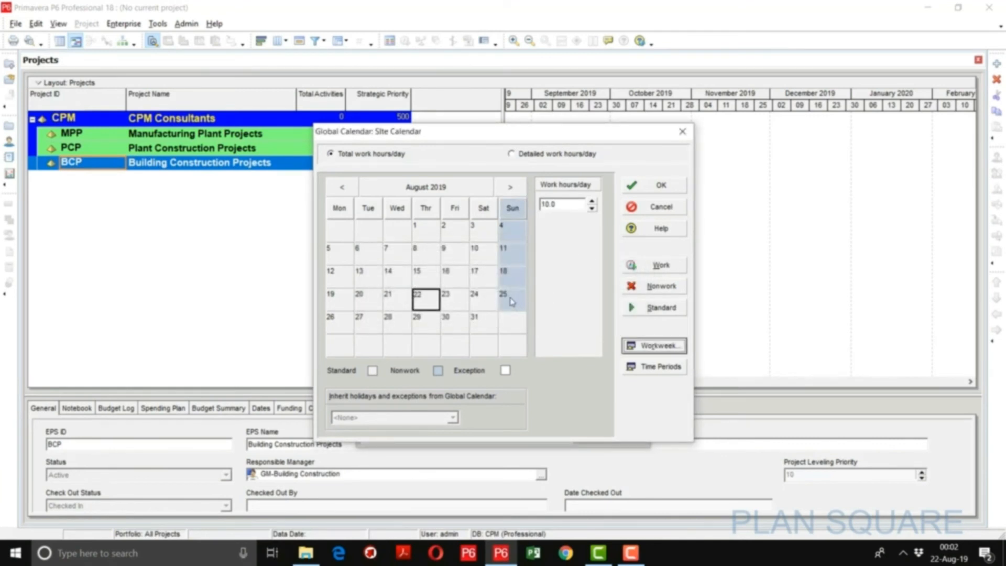
- Mark 23 December 2019 as a nonwork day in Site Calendar
left_click(518, 193)
left_click(518, 193)
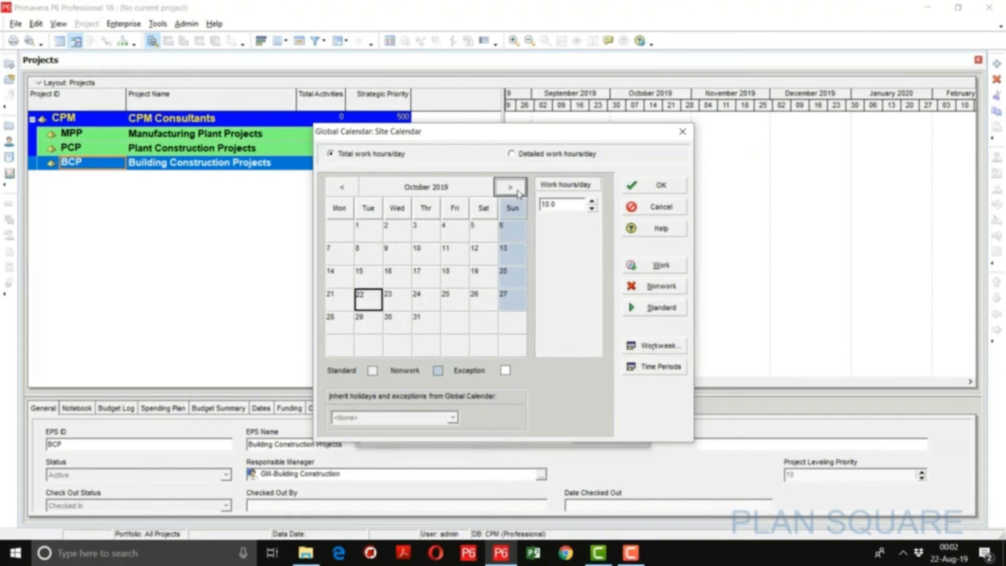
left_click(517, 193)
left_click(518, 193)
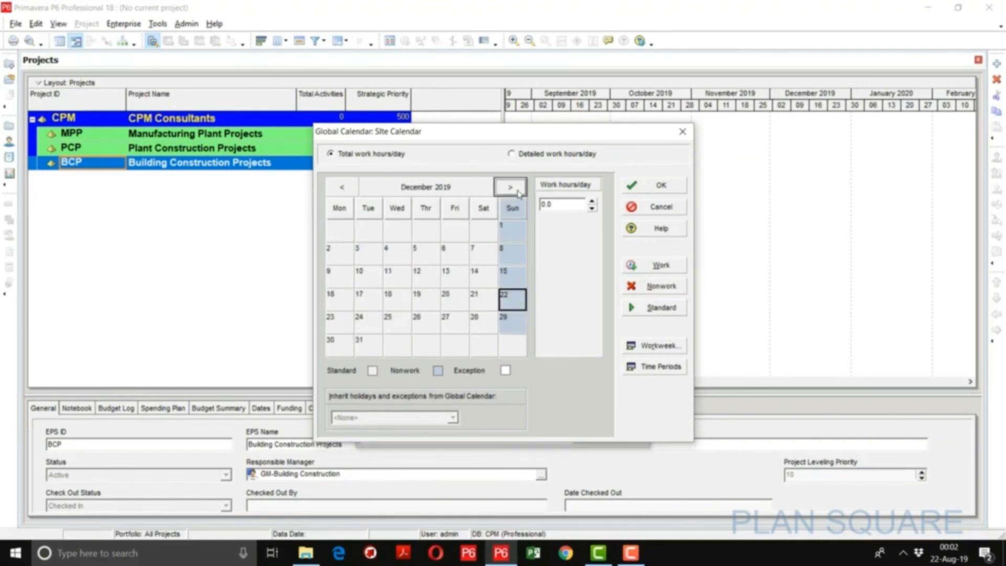
left_click(343, 321)
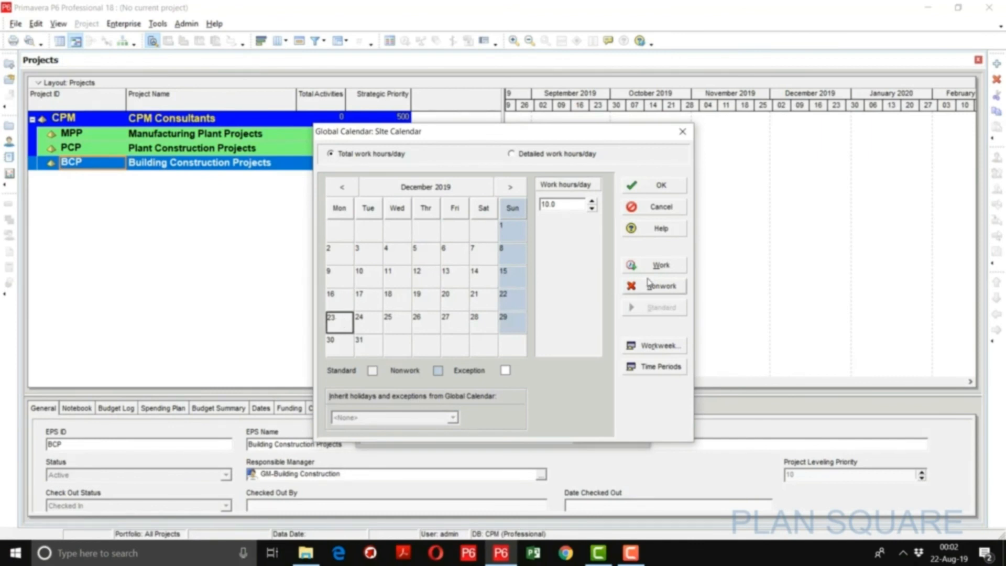
left_click(661, 287)
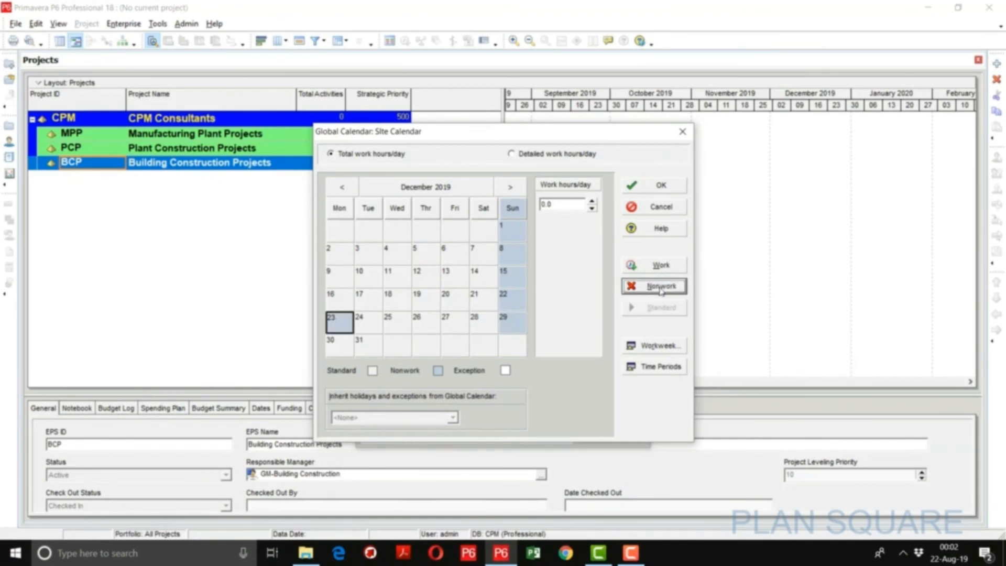
- Mark 24 to 28, 30 and 31 December 2019 as nonwork days in Site Calendar
left_click(373, 321)
left_click_drag(401, 324, 460, 325)
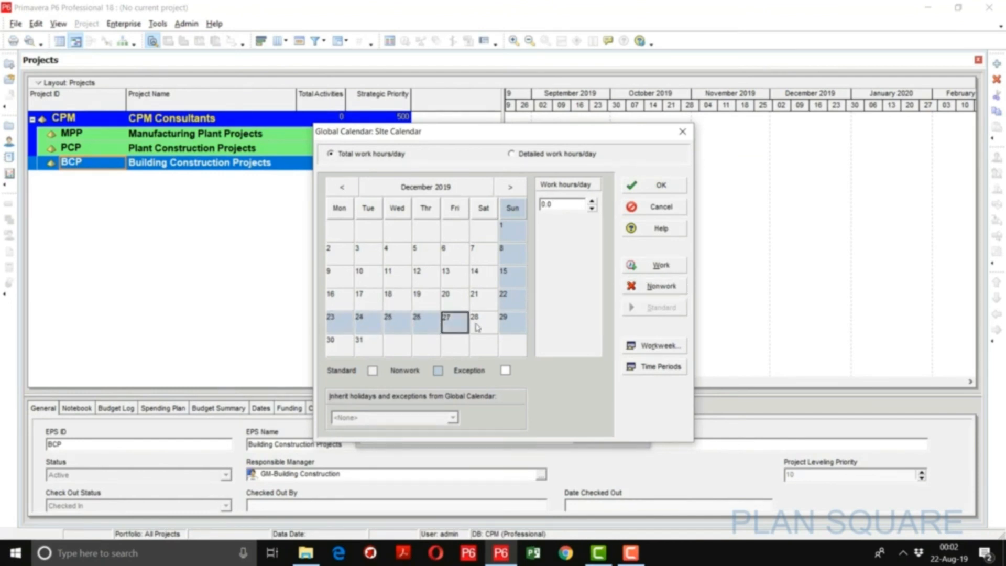
left_click(476, 327, "ctrl")
left_click(342, 348, "ctrl")
left_click(368, 348, "ctrl")
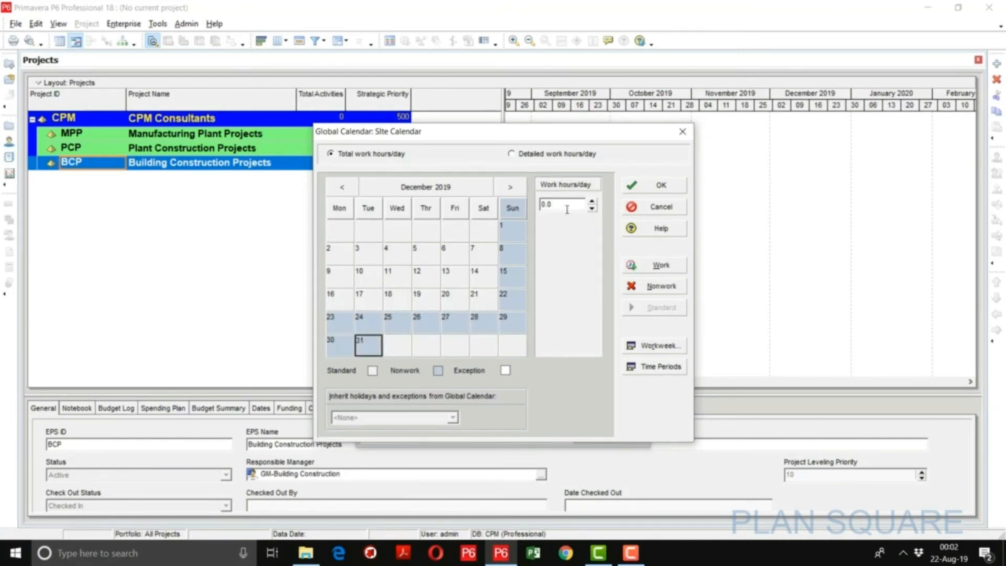
left_click(454, 256)
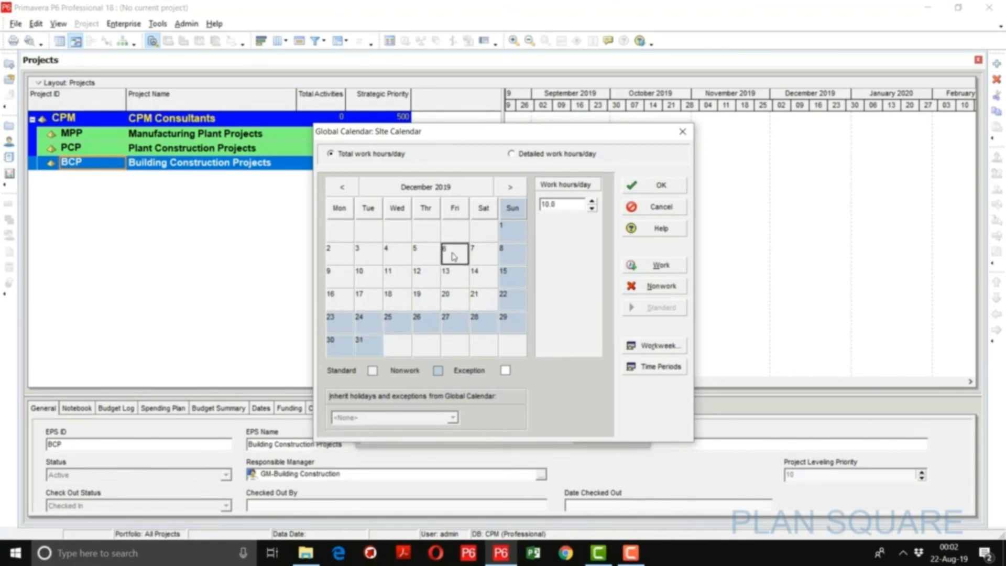